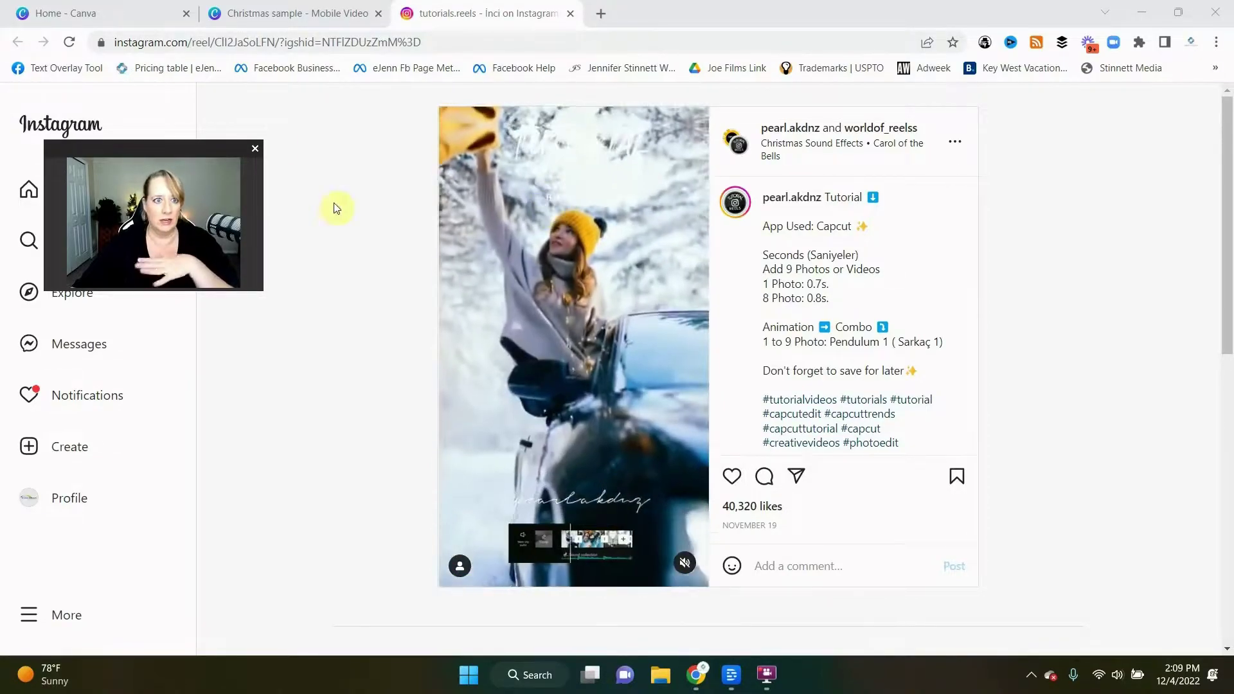
Step: Return to the Christmas sample video design tab in Canva after checking the reel caption timings
{"action": "left_click", "coordinate": [252, 21]}
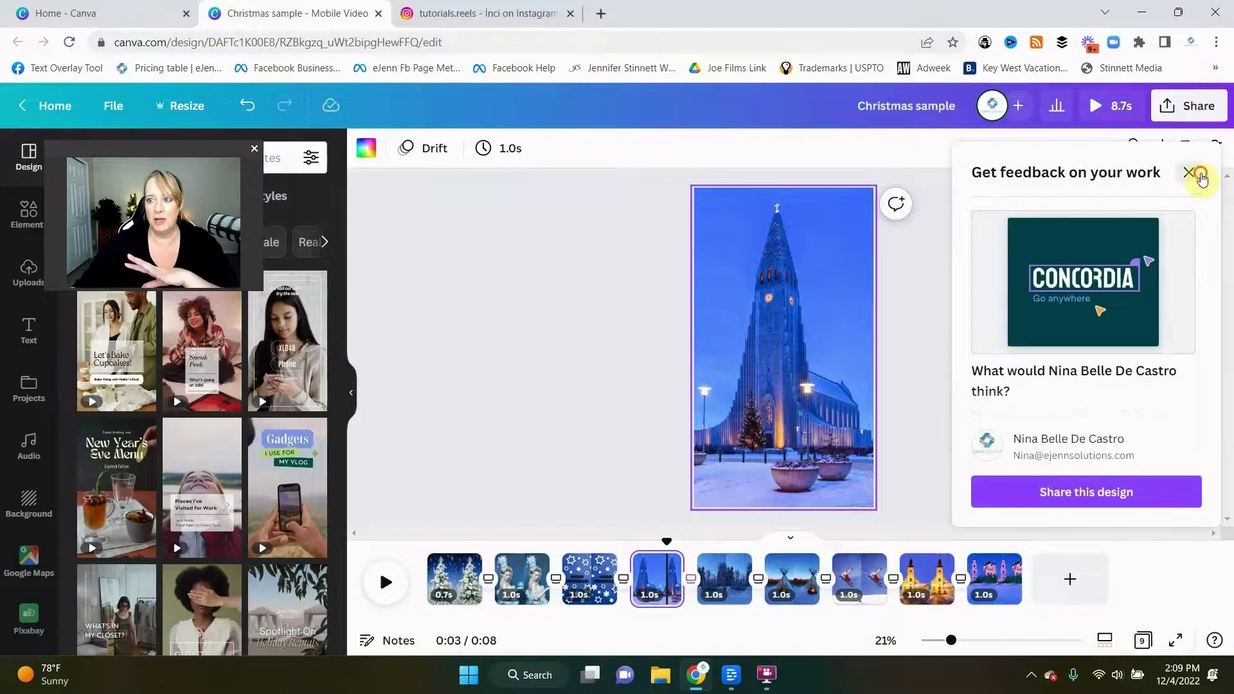
Step: Dismiss the feedback prompt and set the transition after page 1 to Stack moving down
{"action": "left_click", "coordinate": [1191, 171]}
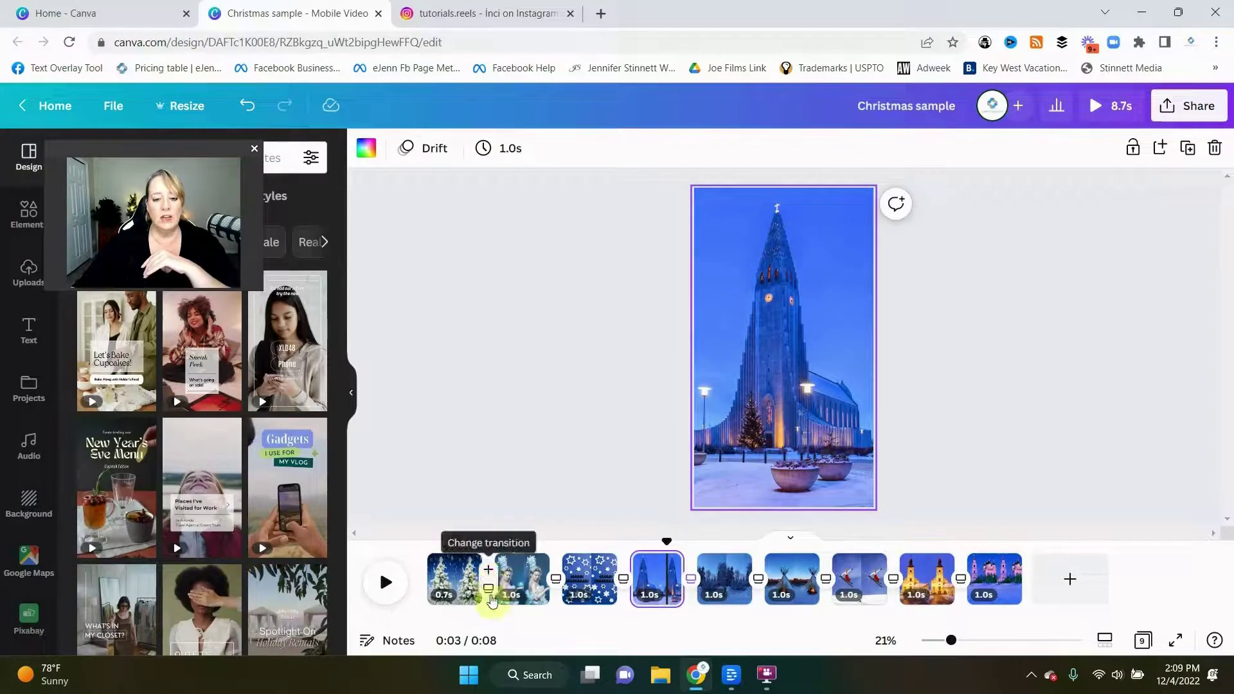
{"action": "left_click", "coordinate": [488, 578]}
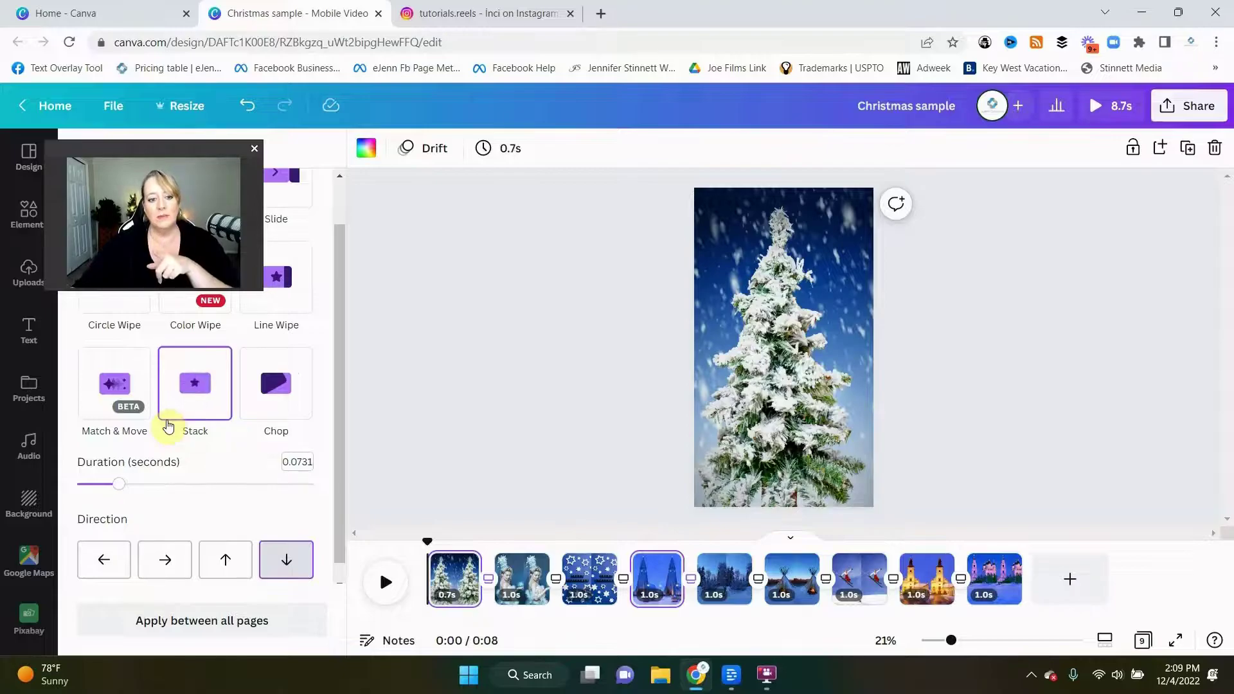
{"action": "left_click", "coordinate": [294, 562]}
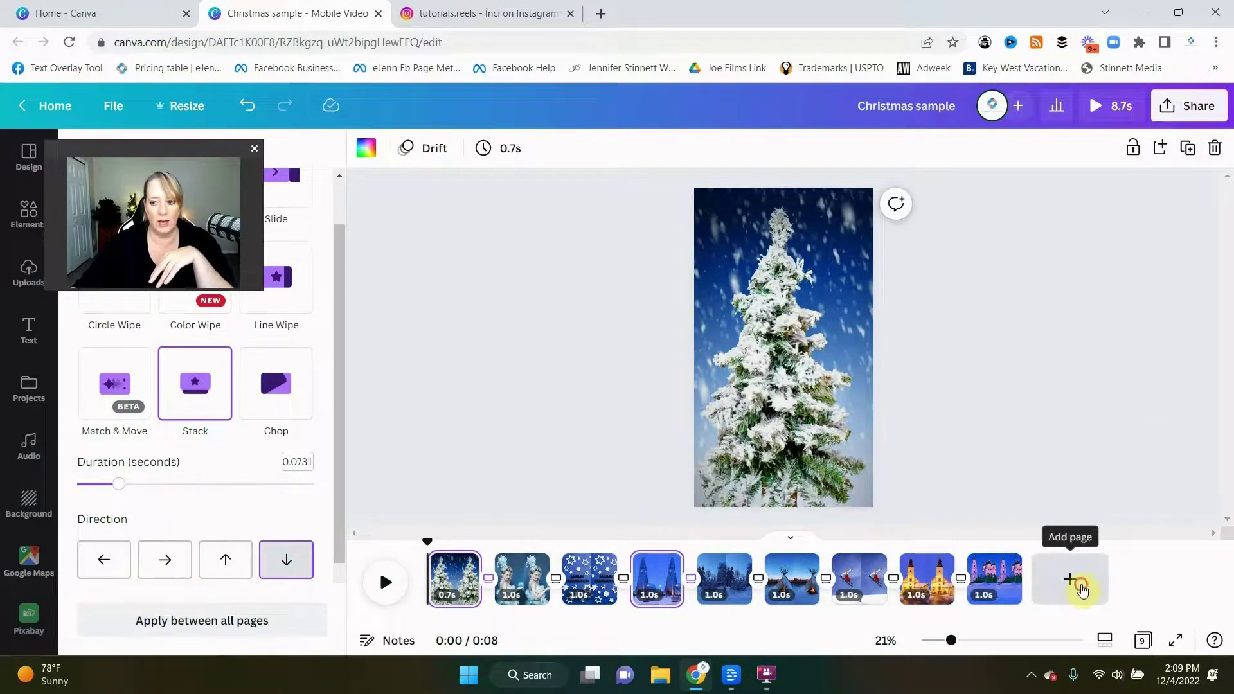
Step: Add a blank tenth page and give the ninth church-photo page a downward Stack transition
{"action": "left_click", "coordinate": [1082, 590]}
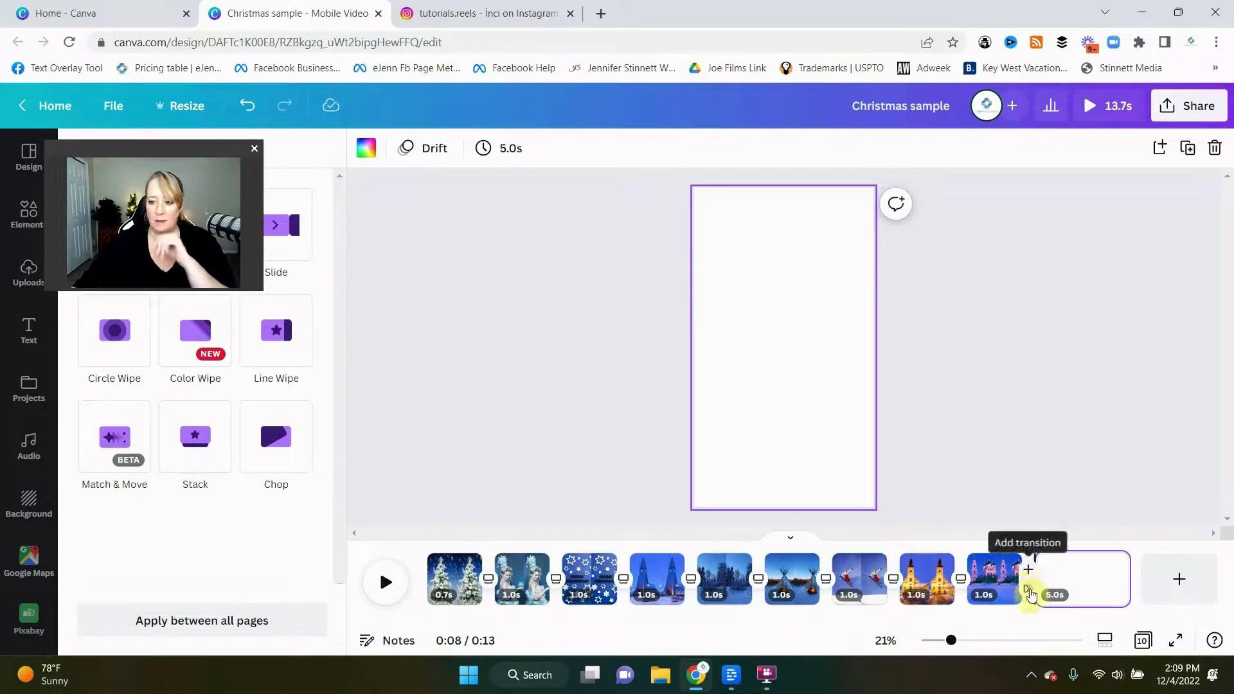
{"action": "left_click", "coordinate": [1026, 594]}
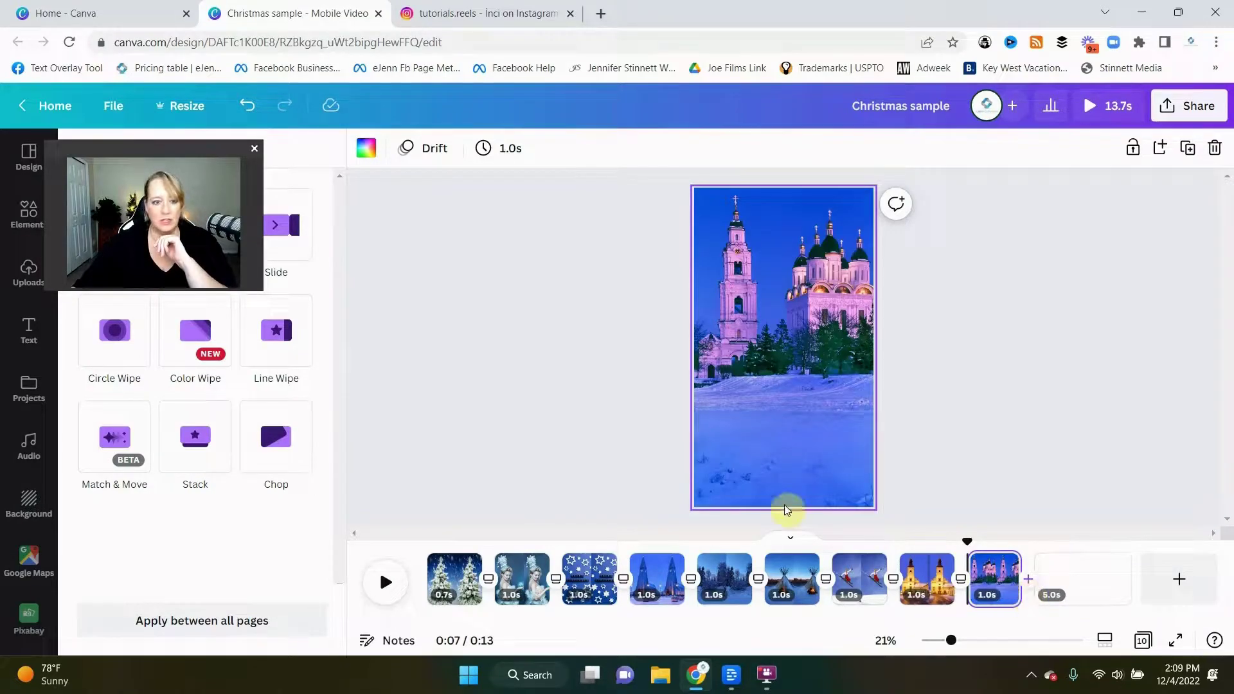
{"action": "left_click", "coordinate": [196, 438]}
{"action": "left_click", "coordinate": [290, 563]}
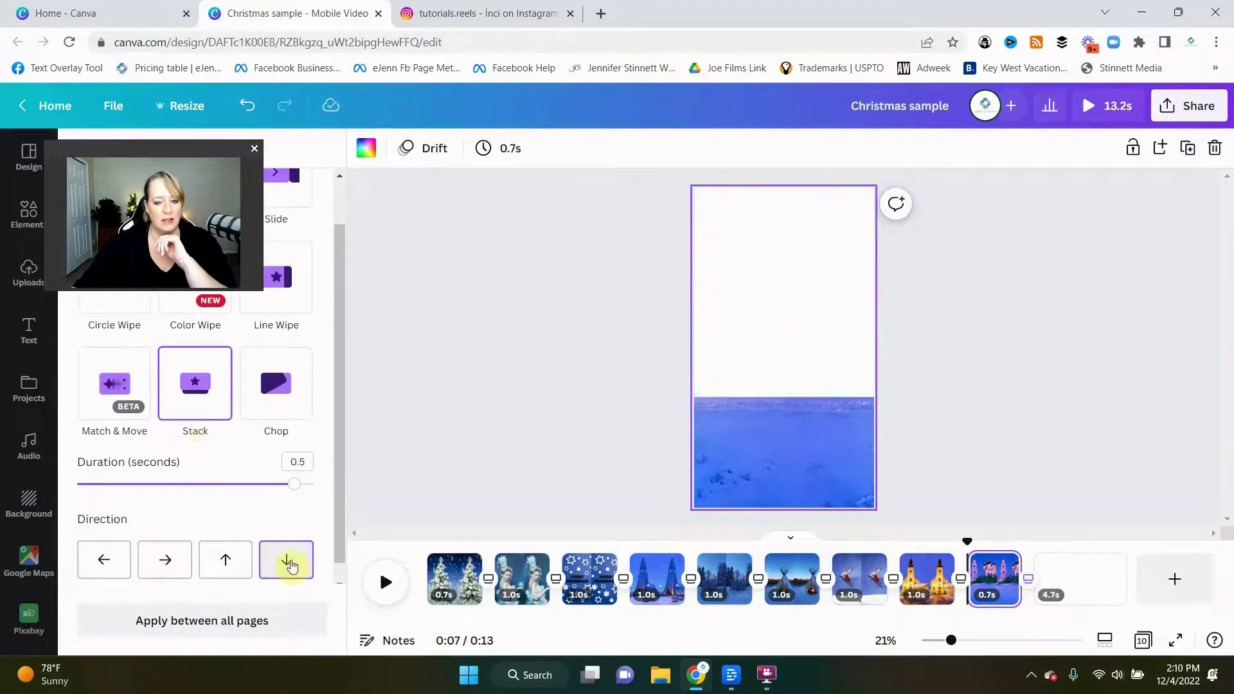
{"action": "left_click", "coordinate": [1155, 265]}
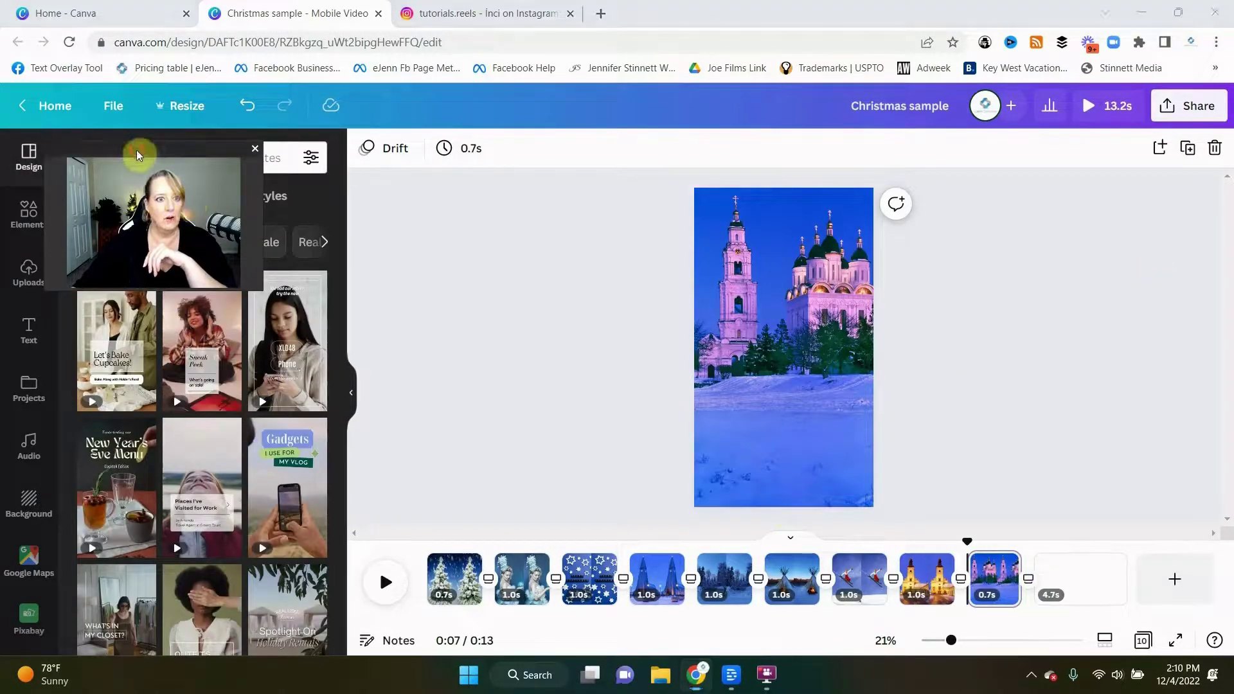
Step: Search Elements for 'snowman christmas' photos, filtered to vertical orientation
{"action": "left_click", "coordinate": [224, 158]}
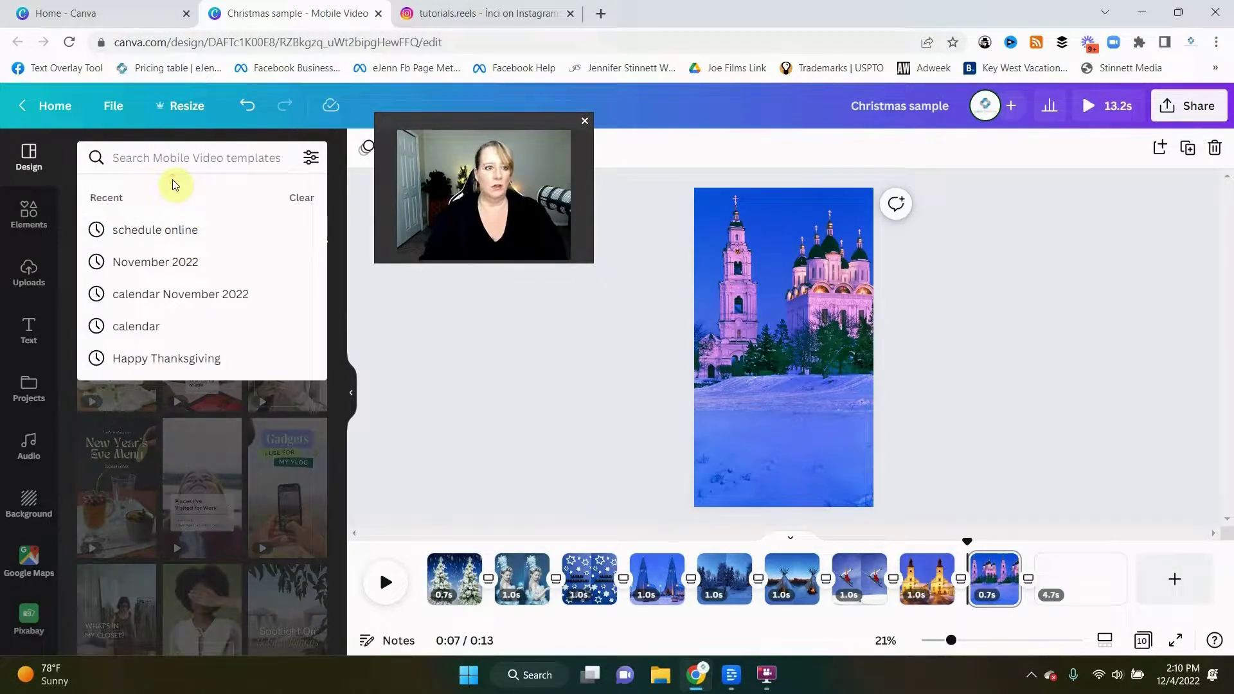
{"action": "left_click", "coordinate": [29, 216]}
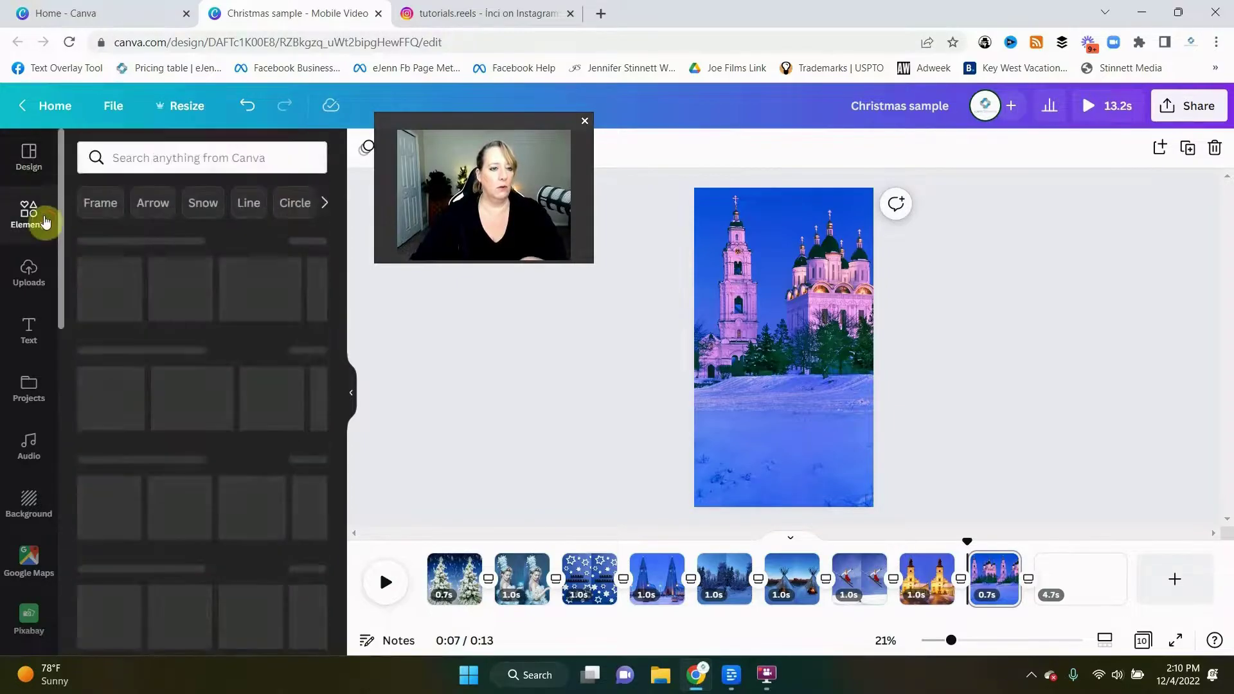
{"action": "left_click", "coordinate": [193, 156]}
{"action": "left_click", "coordinate": [165, 231]}
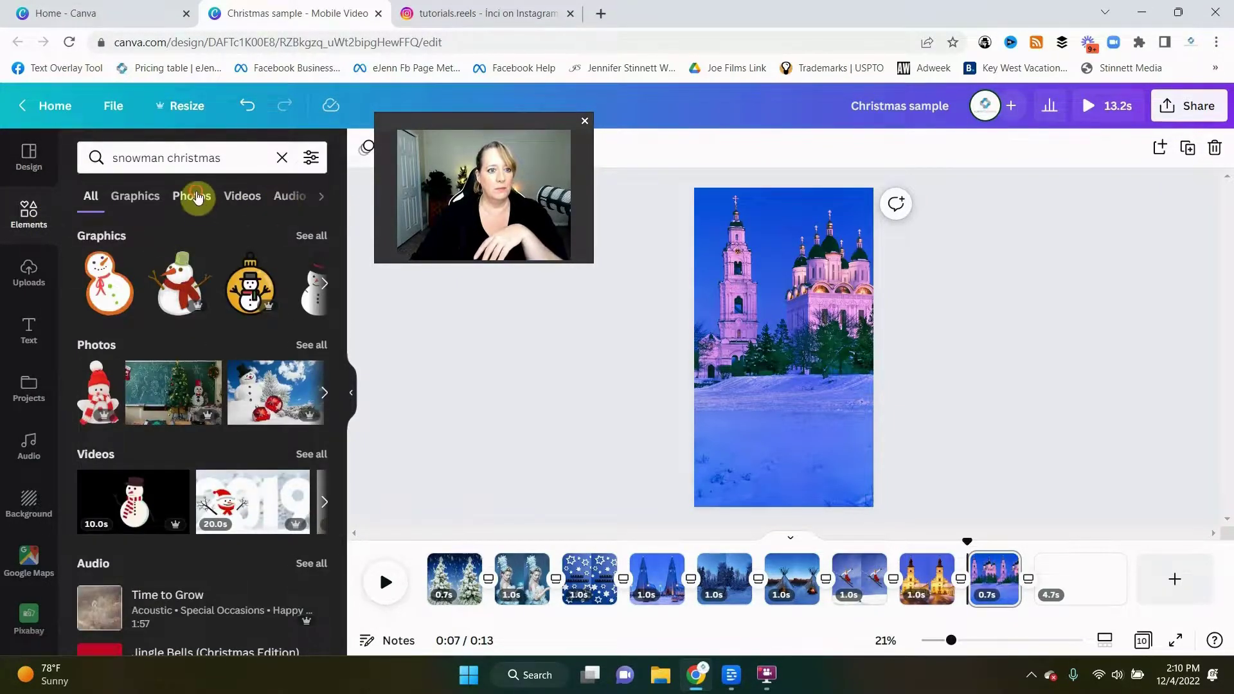
{"action": "left_click", "coordinate": [196, 197]}
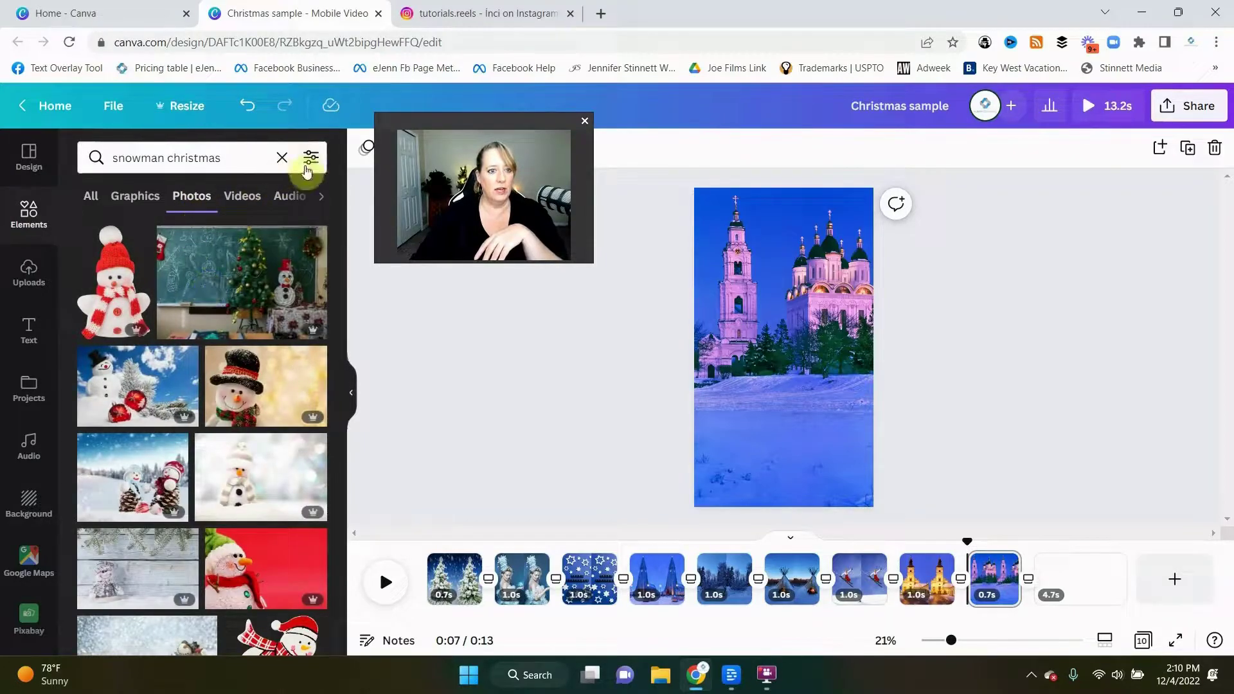
{"action": "left_click", "coordinate": [312, 159]}
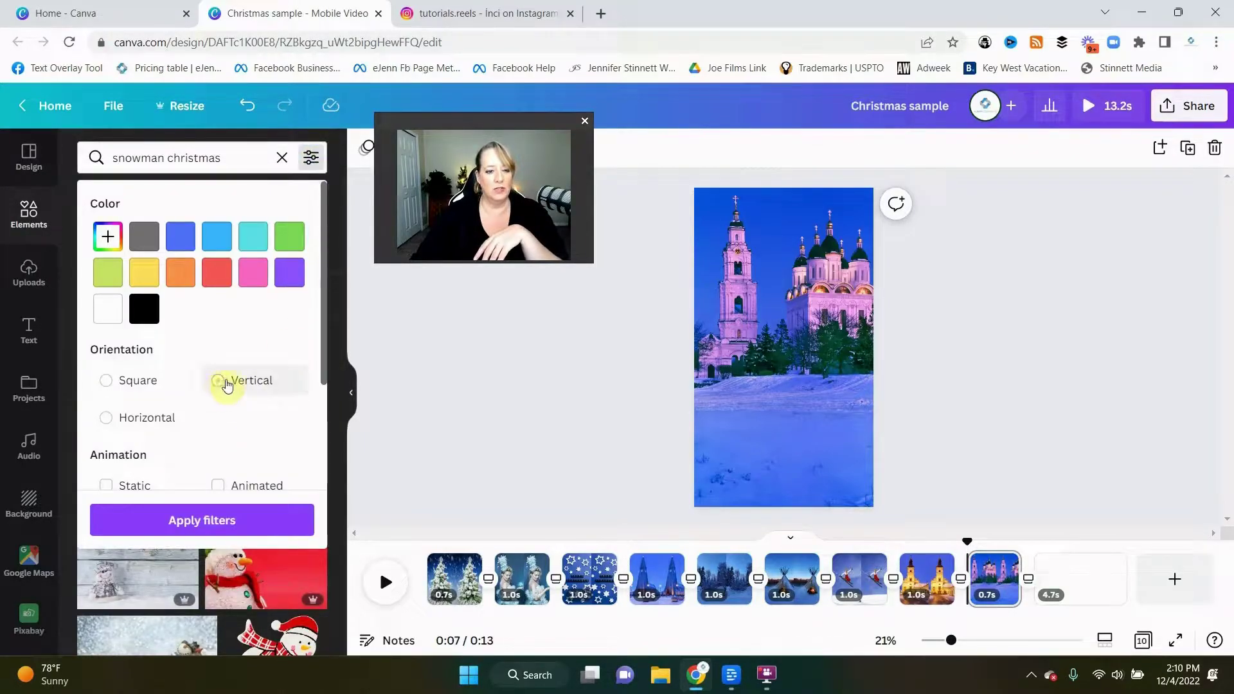
{"action": "left_click", "coordinate": [225, 382]}
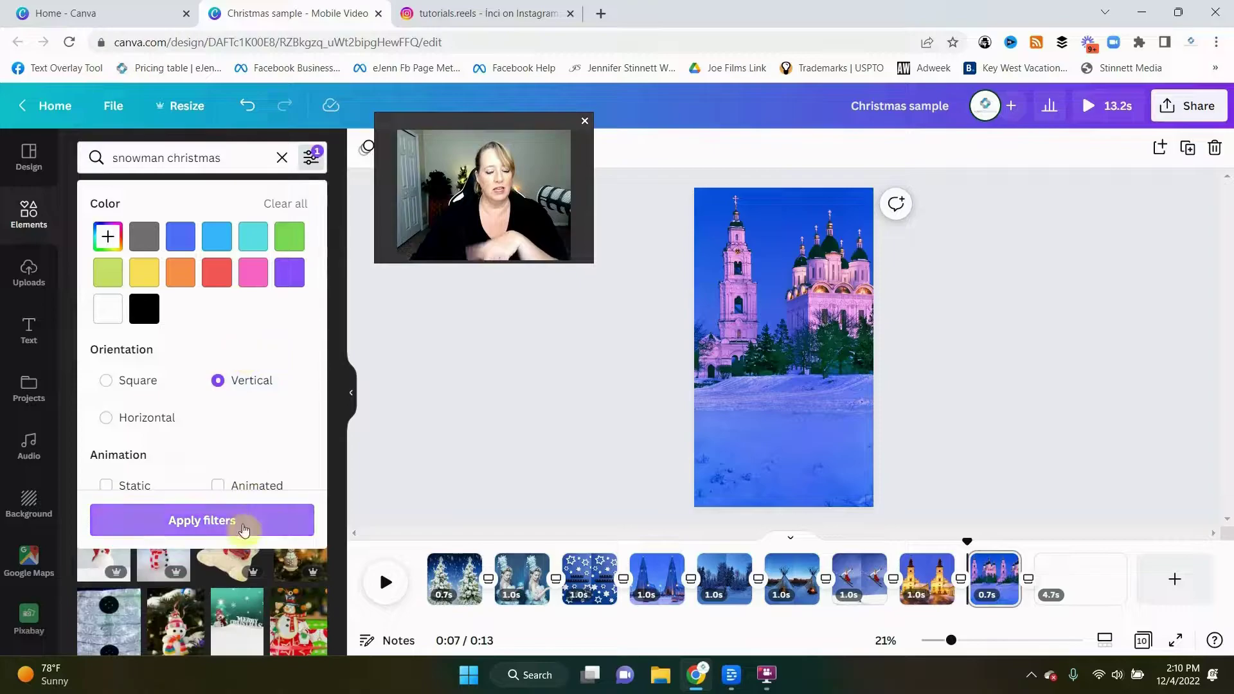
{"action": "left_click", "coordinate": [243, 526]}
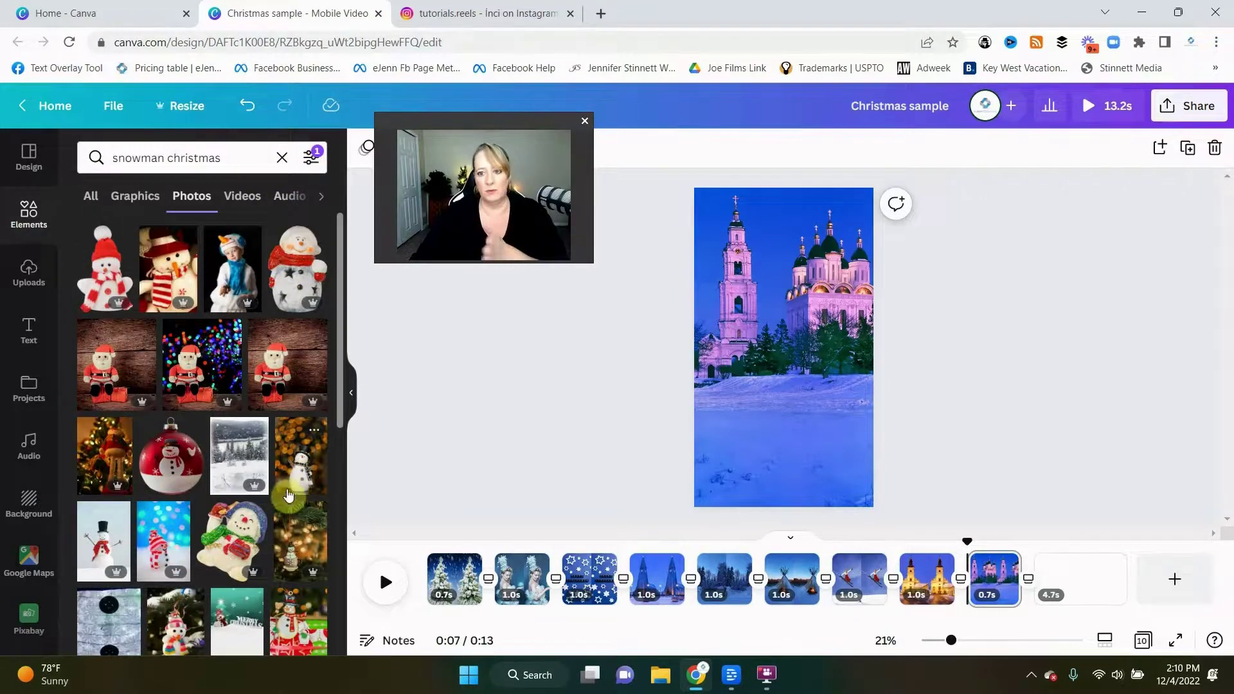
{"action": "scroll", "coordinate": [183, 526], "scroll_direction": "down", "scroll_amount": 5}
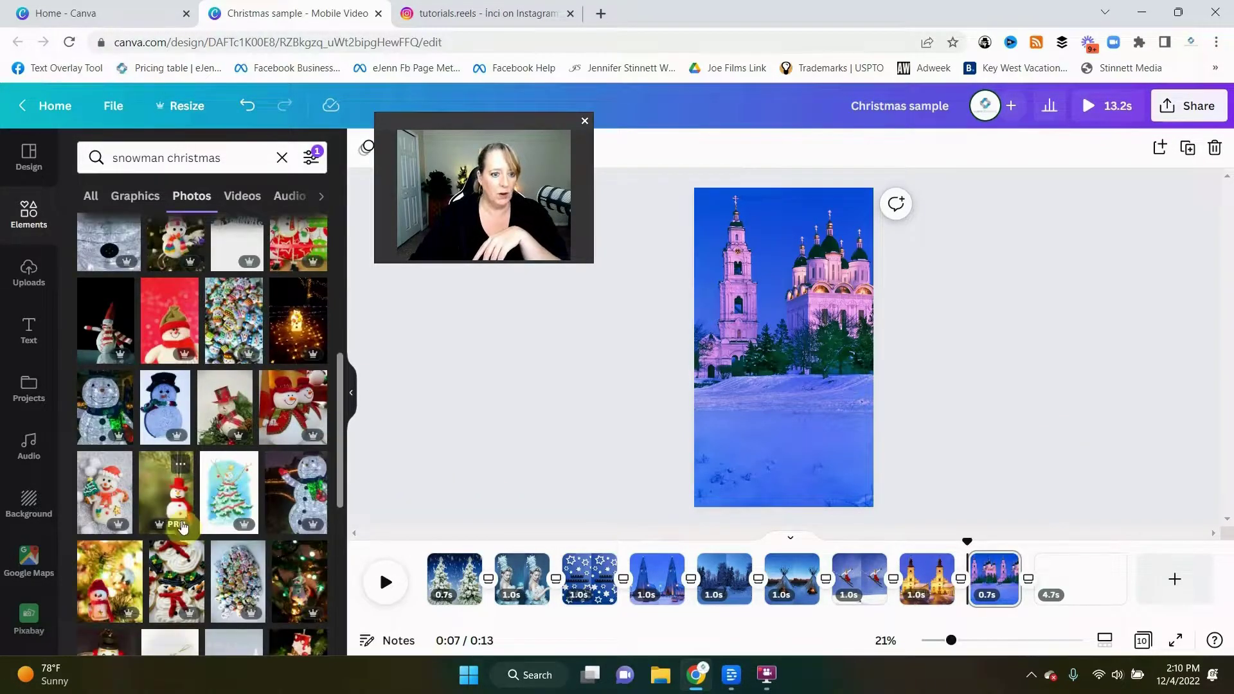
{"action": "scroll", "coordinate": [183, 526], "scroll_direction": "down", "scroll_amount": 3}
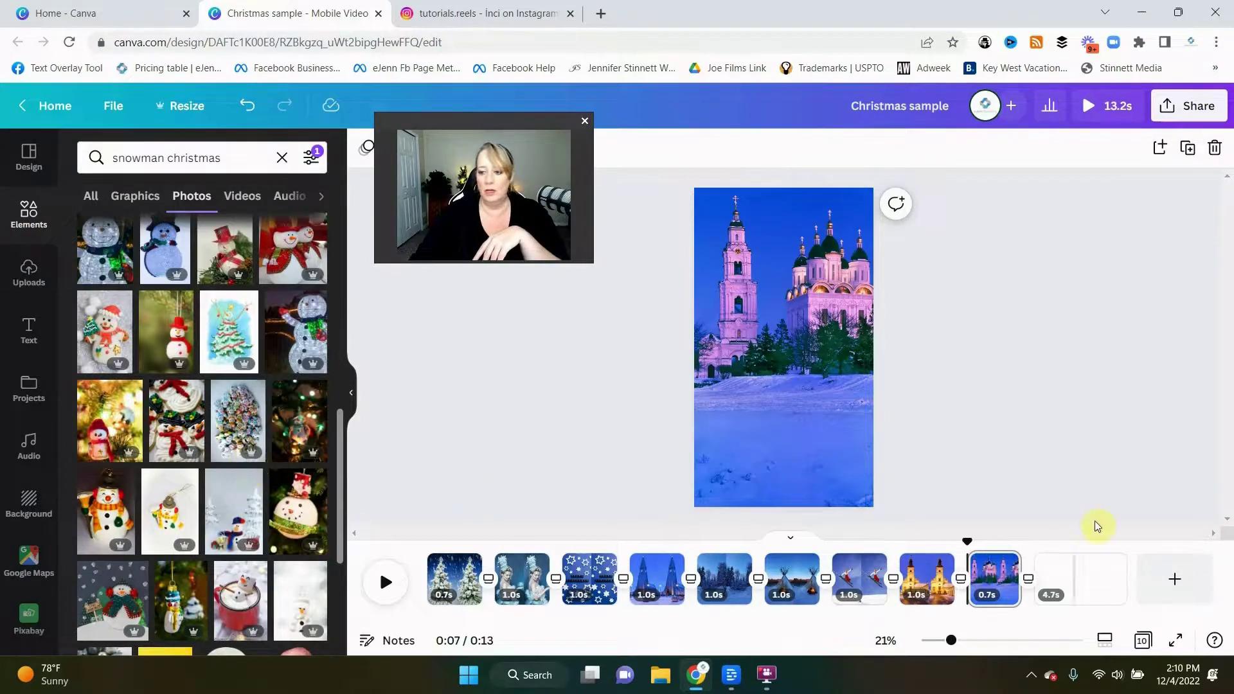
Step: Fill the blank tenth page with the snowman photo
{"action": "left_click", "coordinate": [1091, 550]}
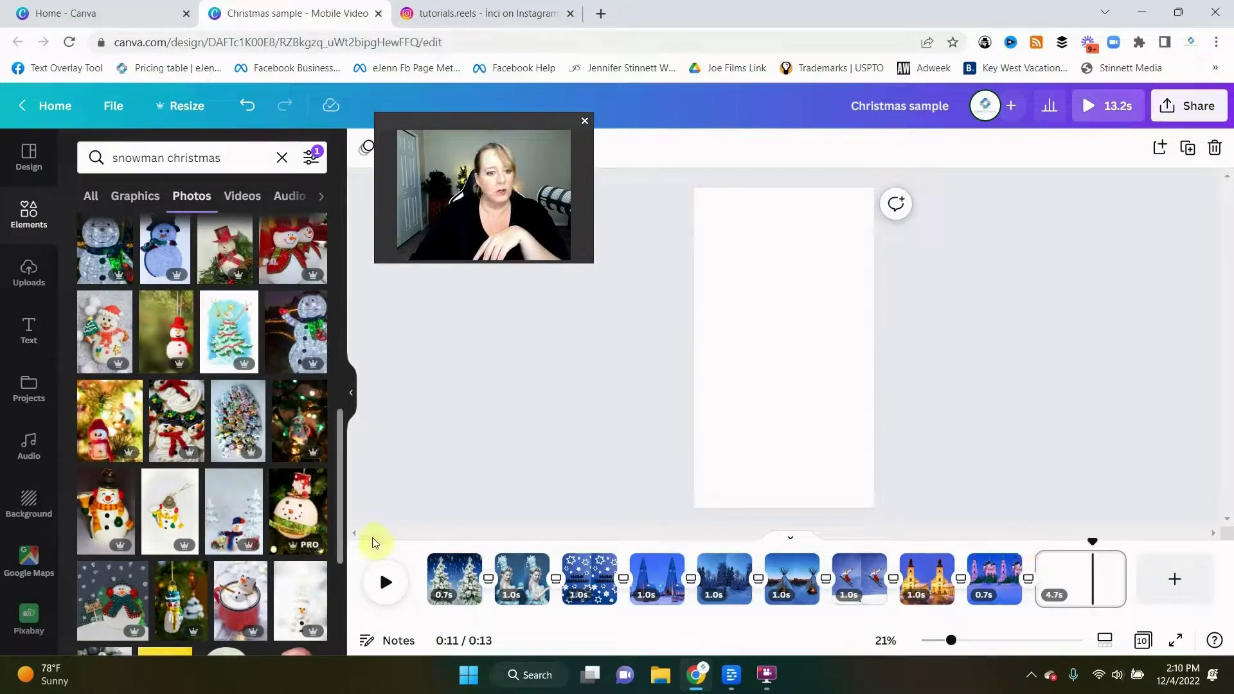
{"action": "left_click_drag", "start_coordinate": [230, 519], "coordinate": [701, 256]}
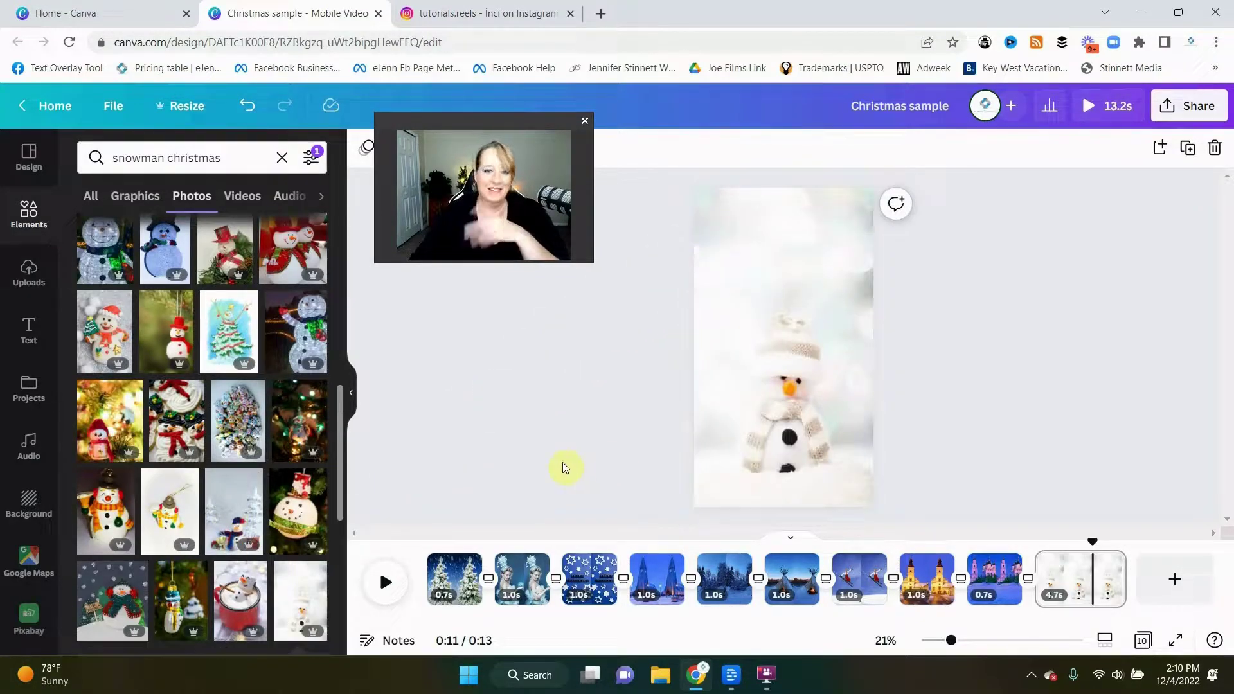
{"action": "left_click_drag", "start_coordinate": [514, 131], "coordinate": [211, 119]}
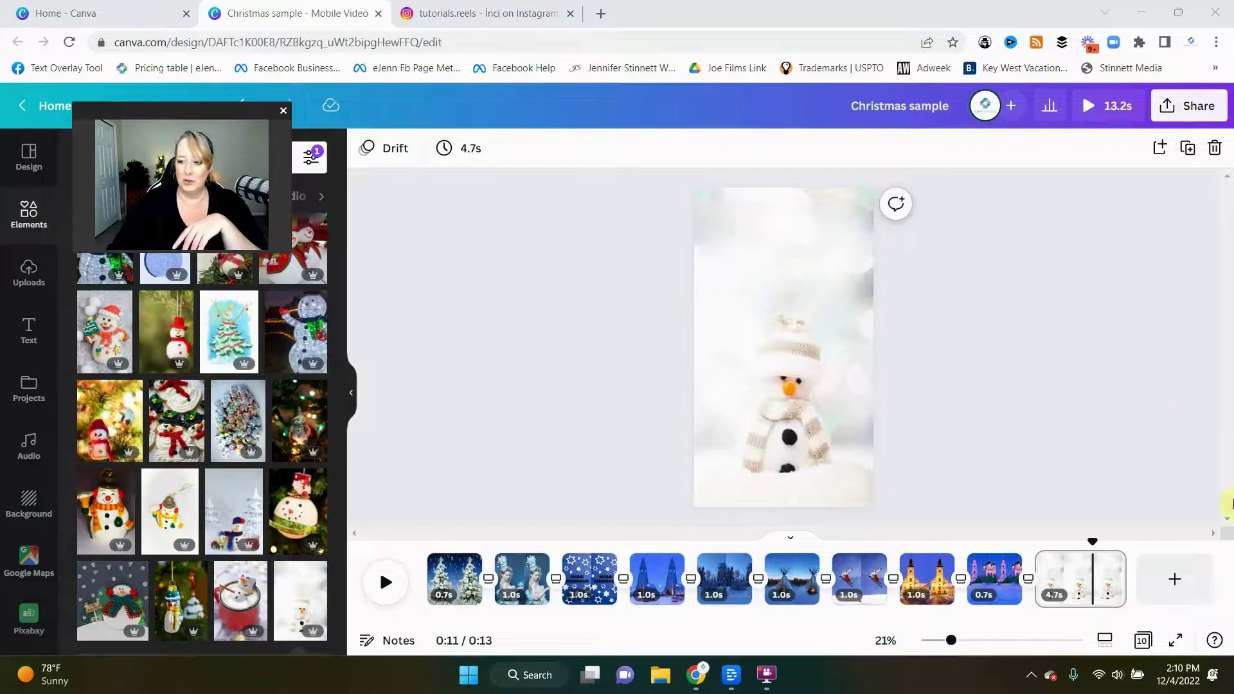
Step: Set the snowman page timing to 1.0s and preview the whole video full screen
{"action": "left_click", "coordinate": [1065, 579]}
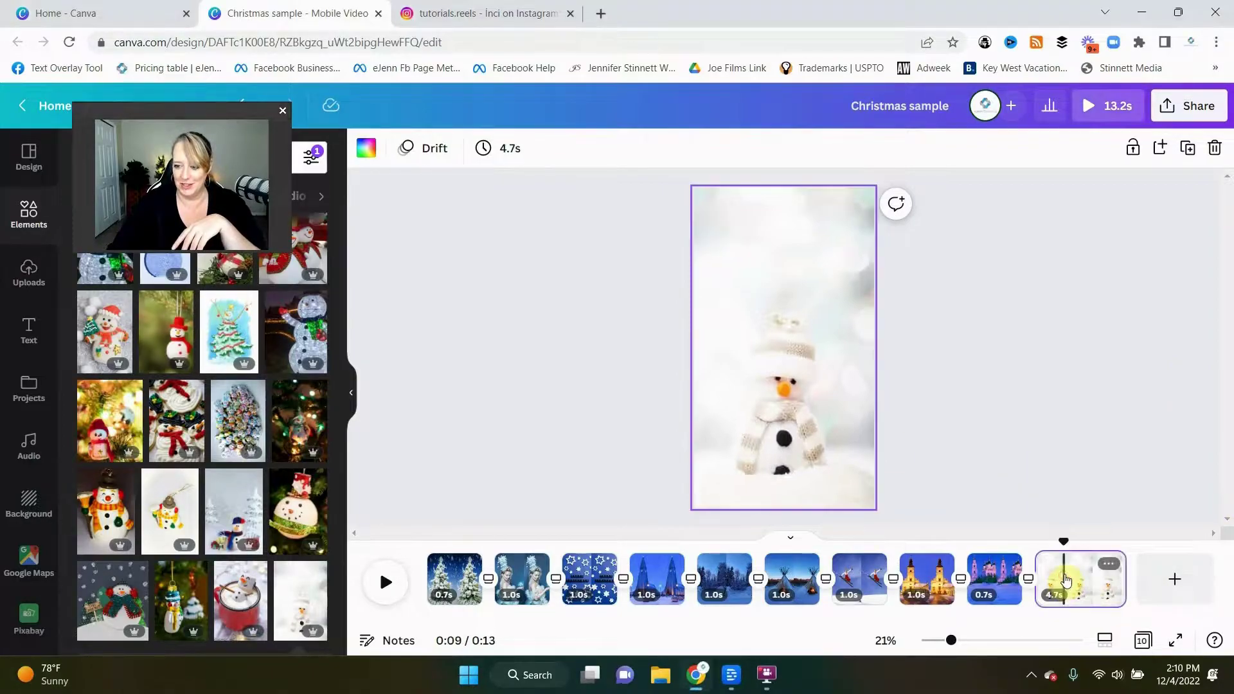
{"action": "left_click", "coordinate": [518, 145]}
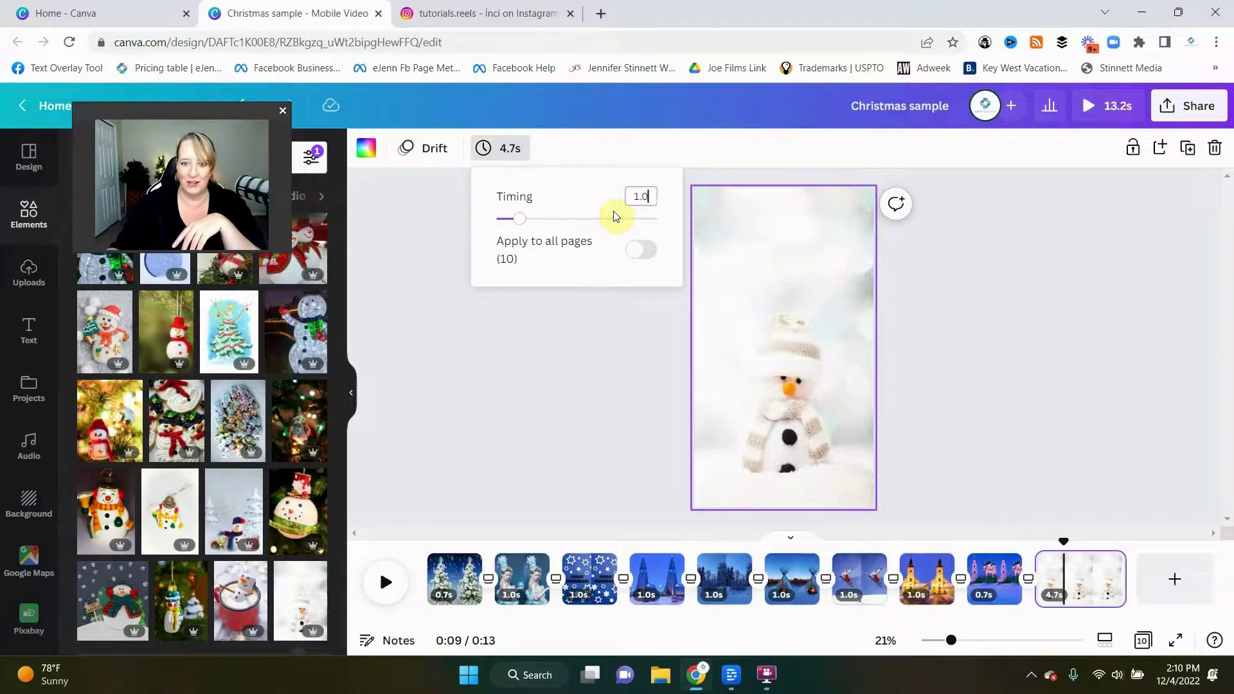
{"action": "key", "text": "Return"}
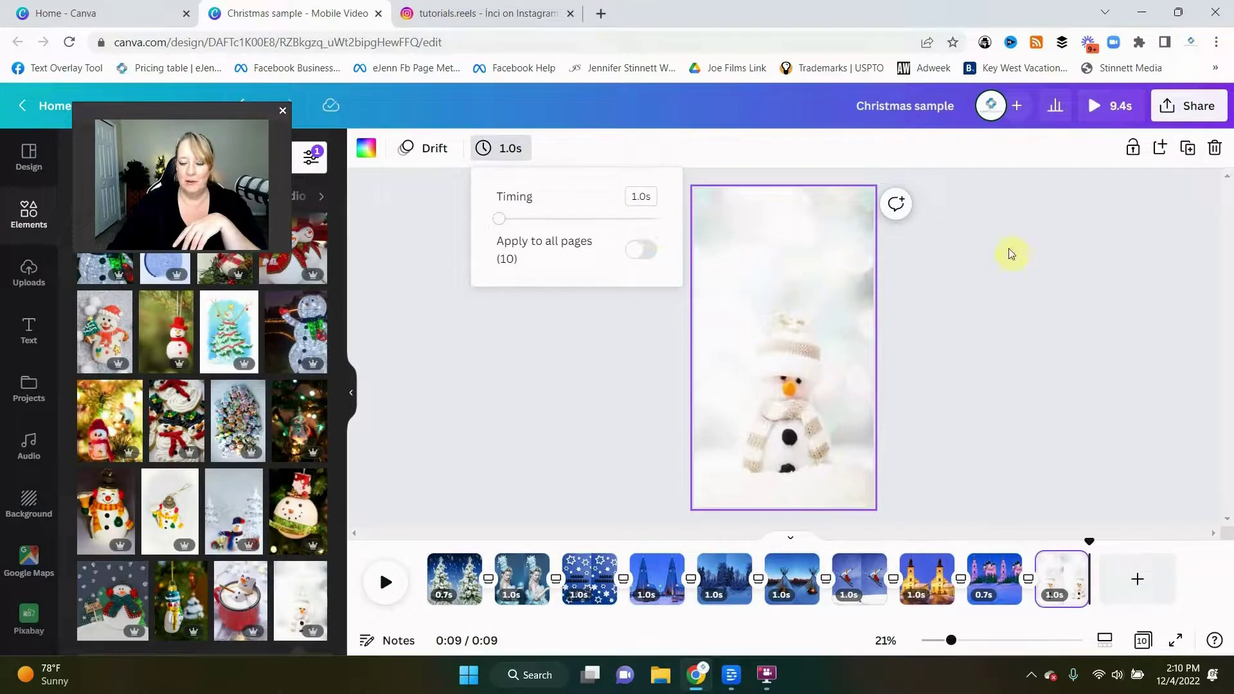
{"action": "left_click", "coordinate": [1057, 246]}
{"action": "left_click_drag", "start_coordinate": [1011, 590], "coordinate": [1040, 592]}
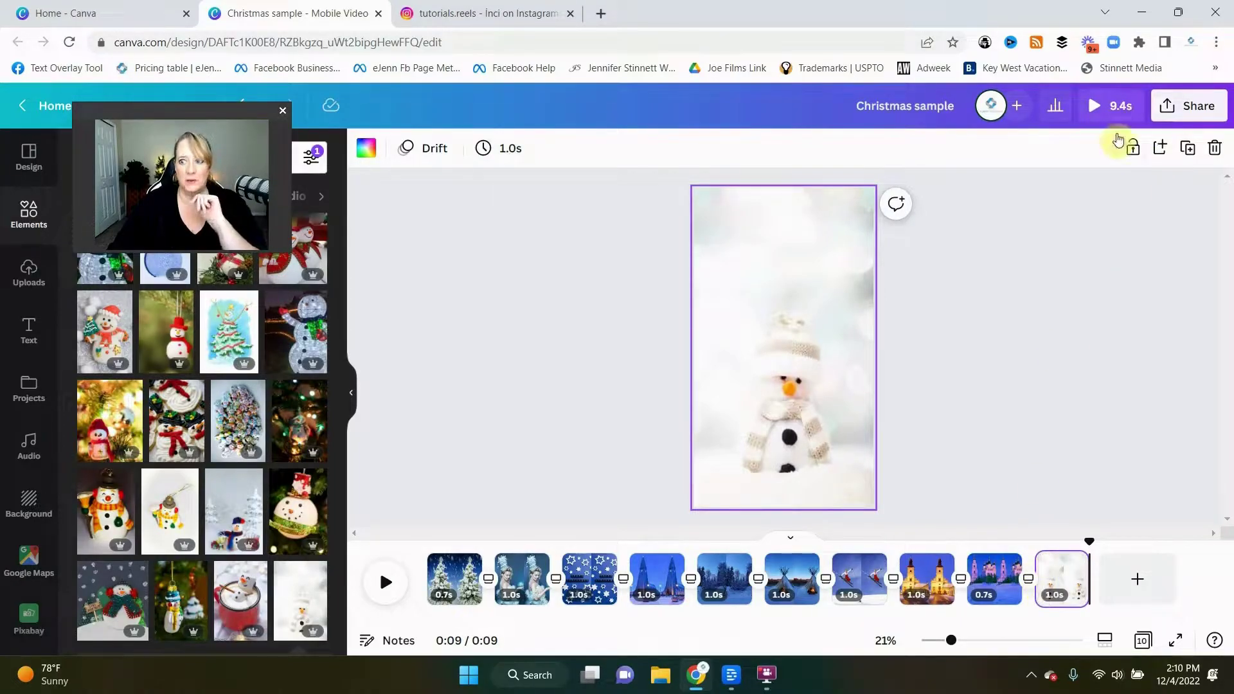
{"action": "left_click", "coordinate": [1092, 106]}
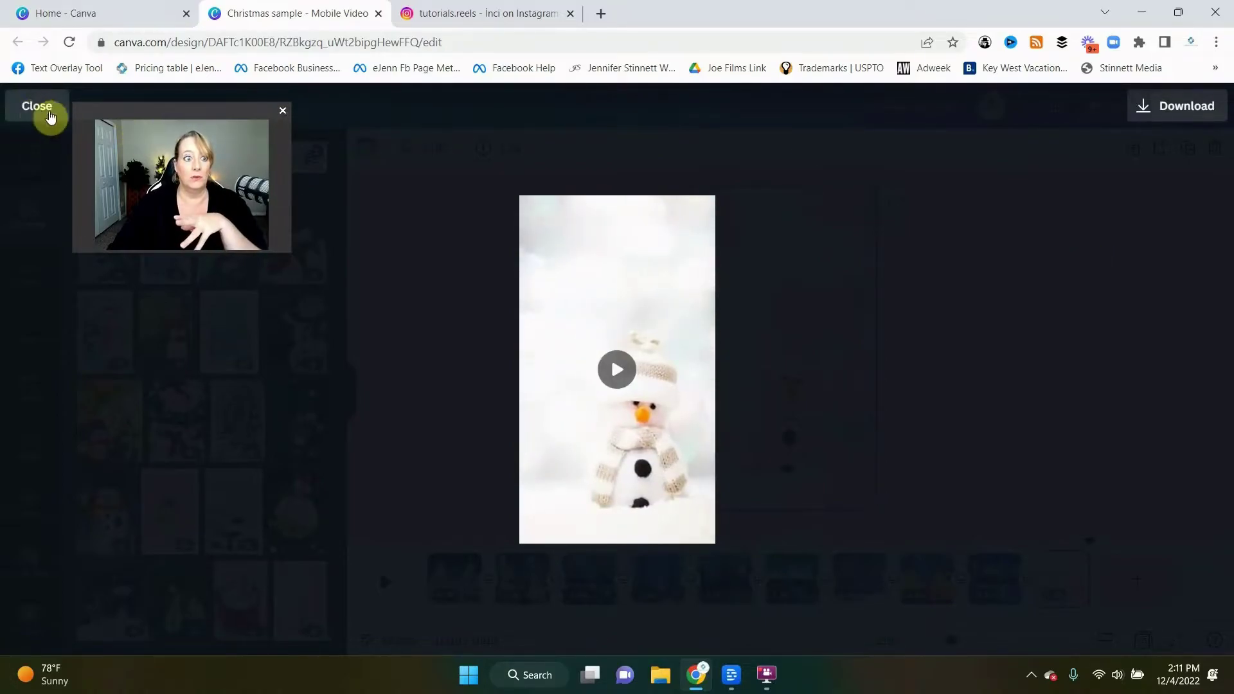
{"action": "left_click", "coordinate": [51, 117]}
{"action": "left_click", "coordinate": [776, 282]}
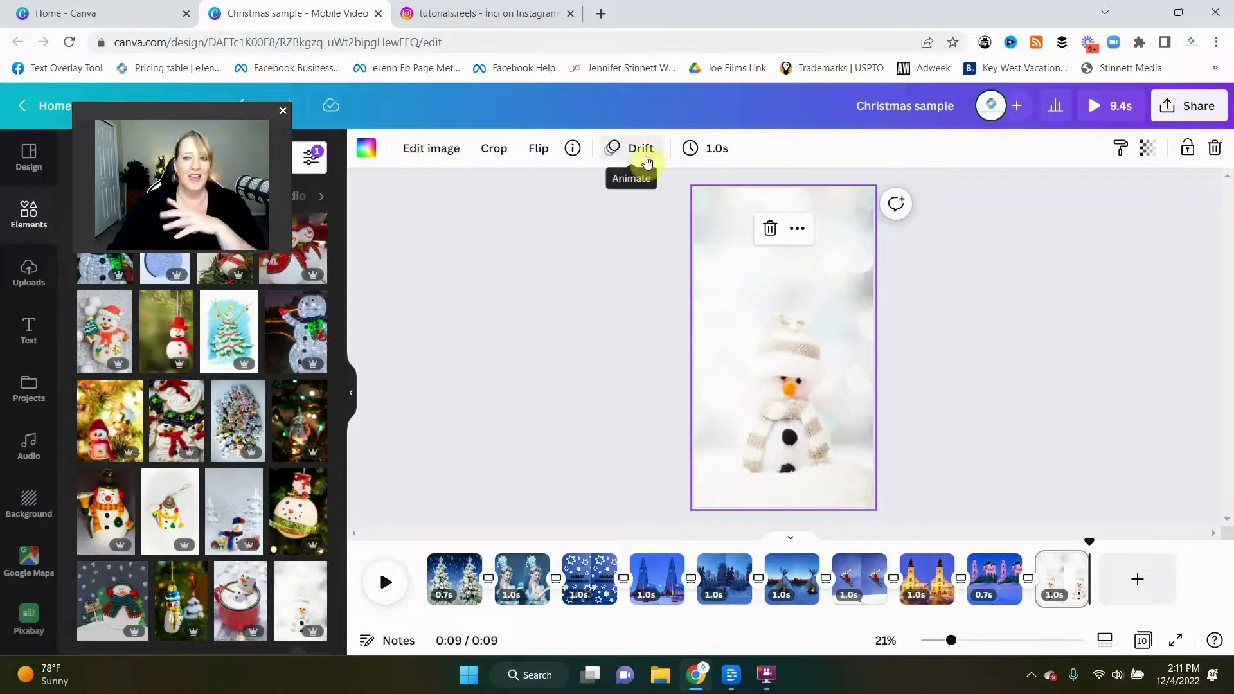
{"action": "left_click", "coordinate": [645, 149]}
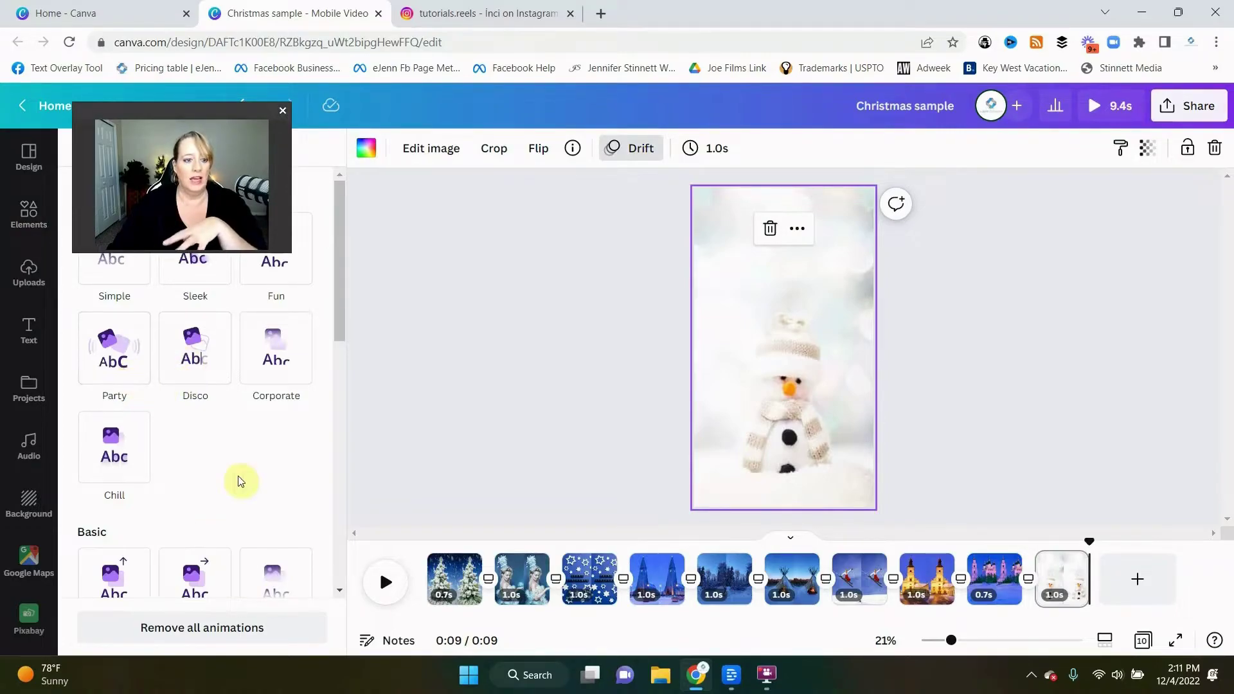
{"action": "scroll", "coordinate": [232, 469], "scroll_direction": "down", "scroll_amount": 5}
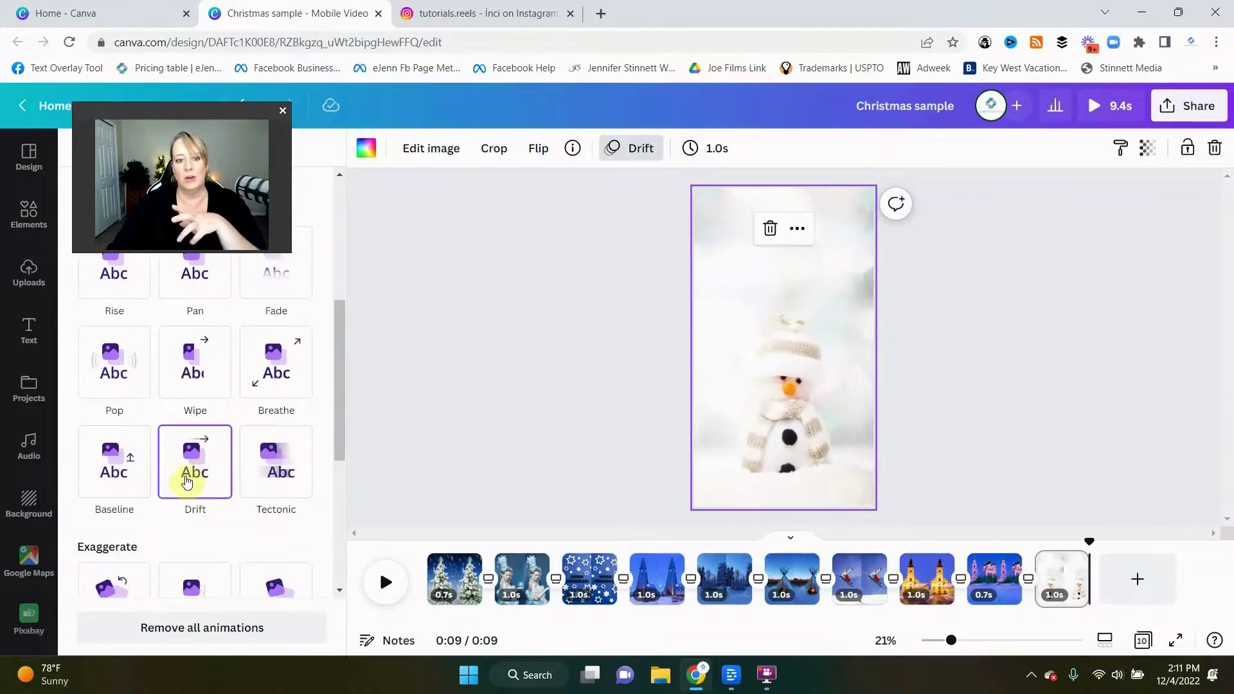
{"action": "left_click", "coordinate": [646, 319]}
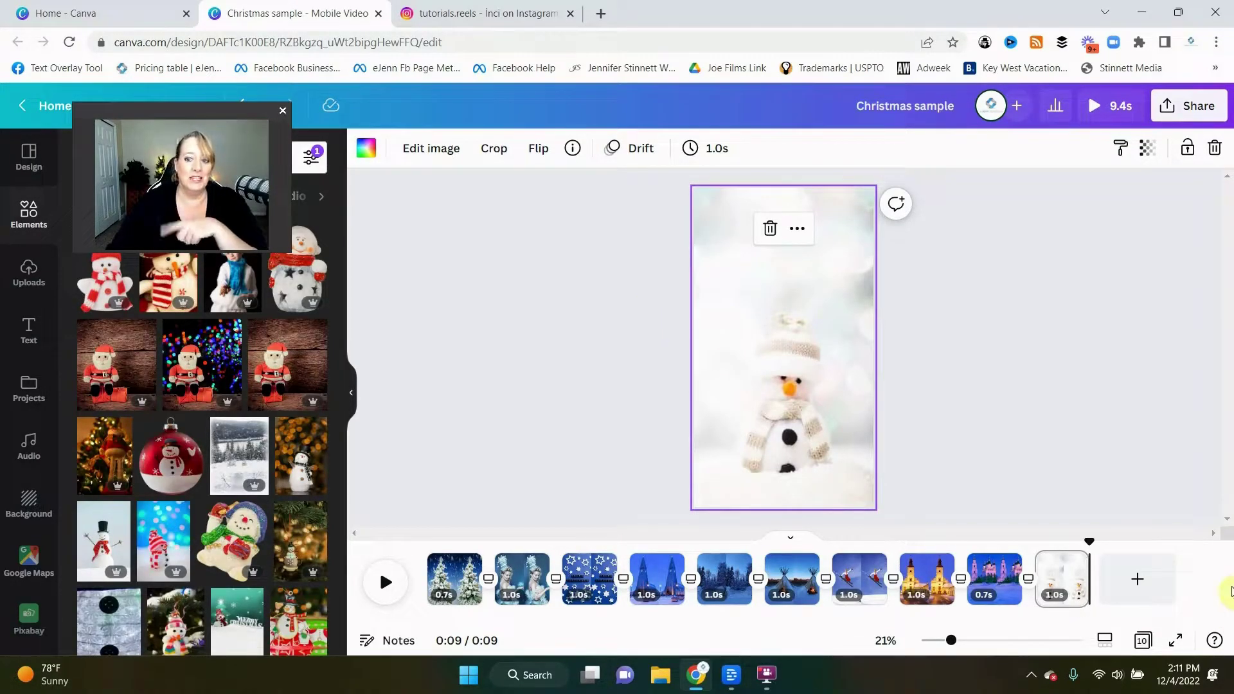
Step: Delete the snowman image and the tenth page so the video ends on the church scene
{"action": "left_click", "coordinate": [770, 230]}
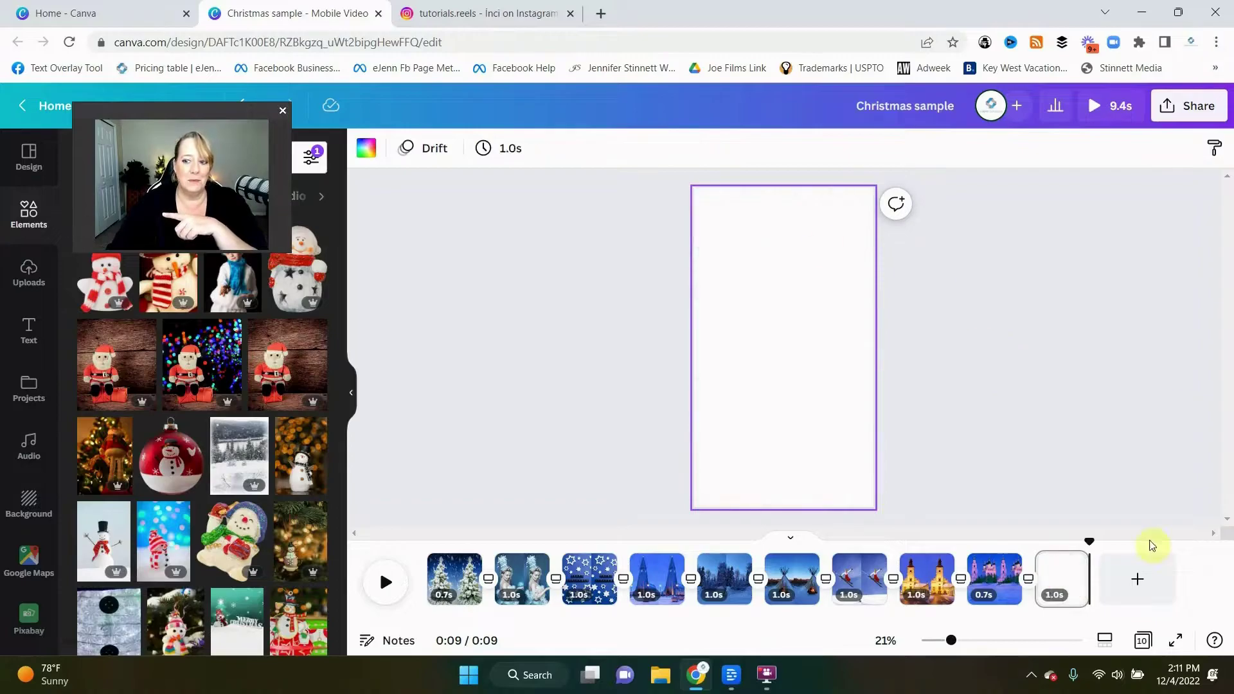
{"action": "left_click", "coordinate": [1055, 574]}
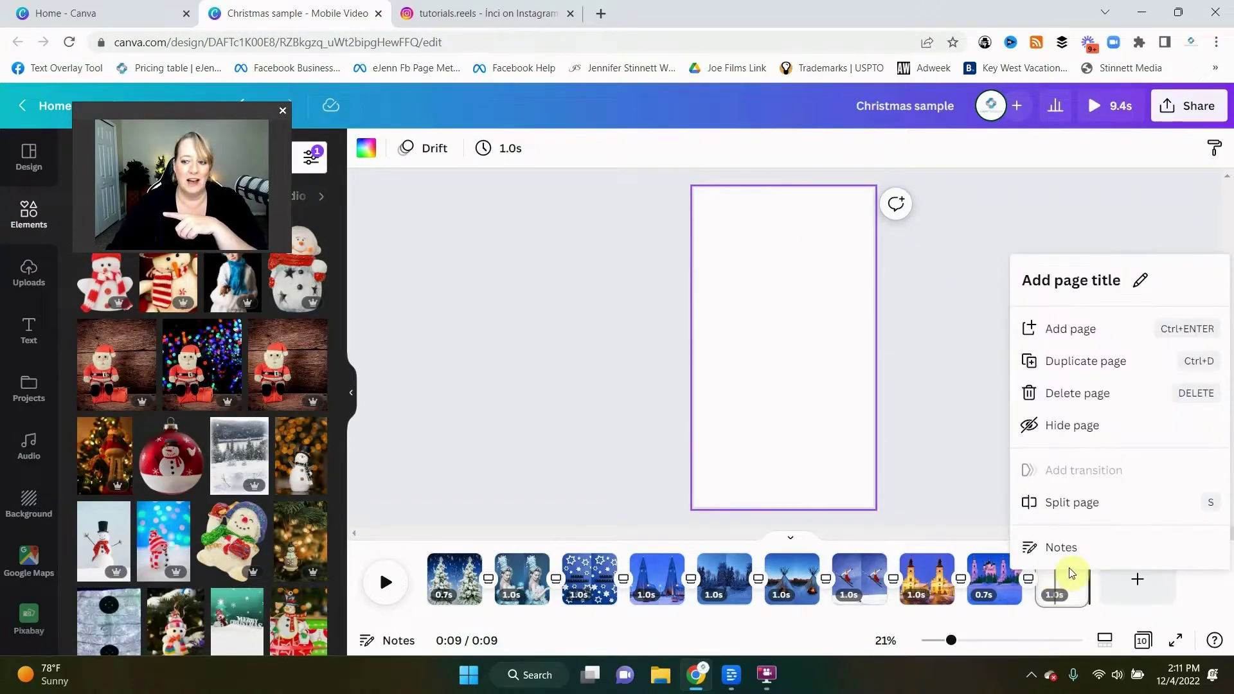
{"action": "left_click", "coordinate": [1077, 392]}
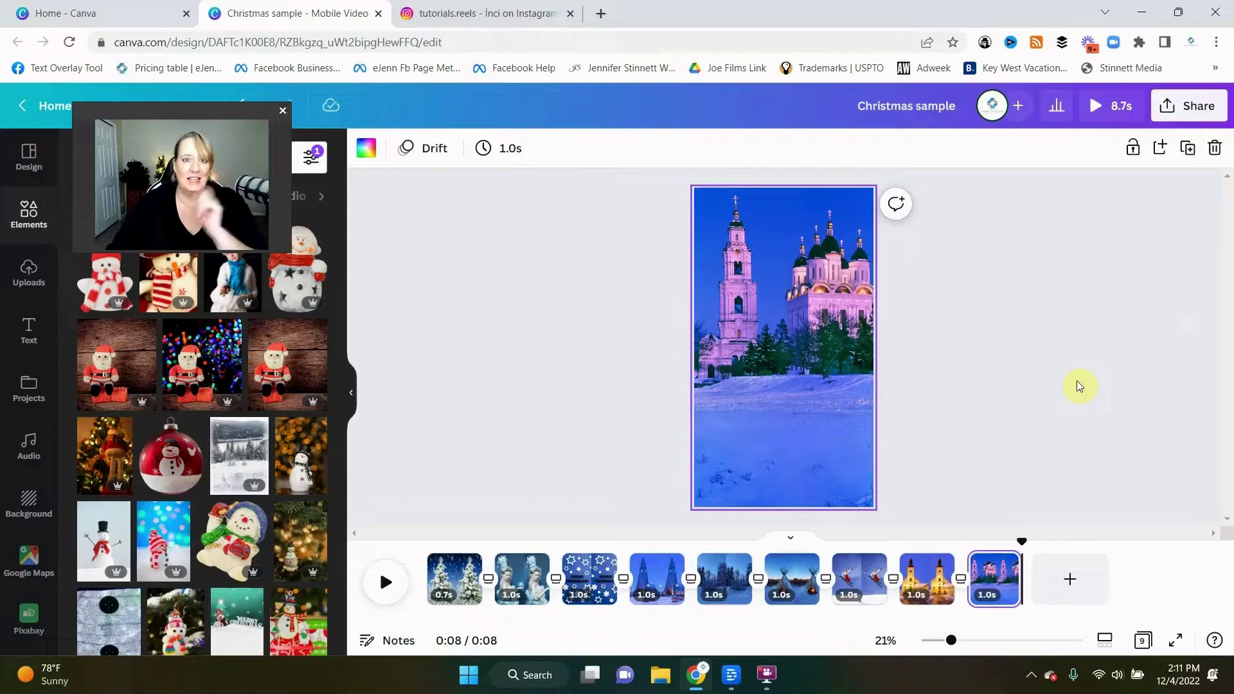